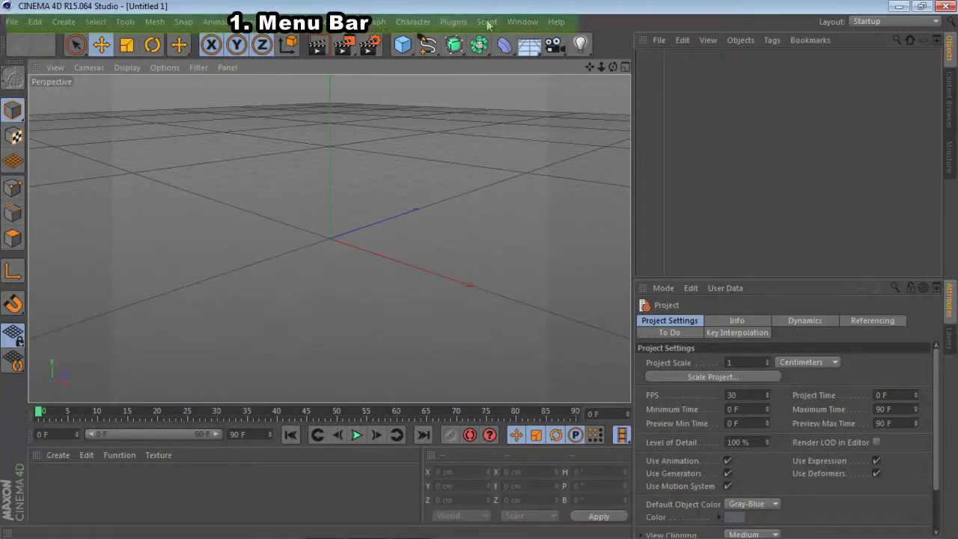
click(11, 22)
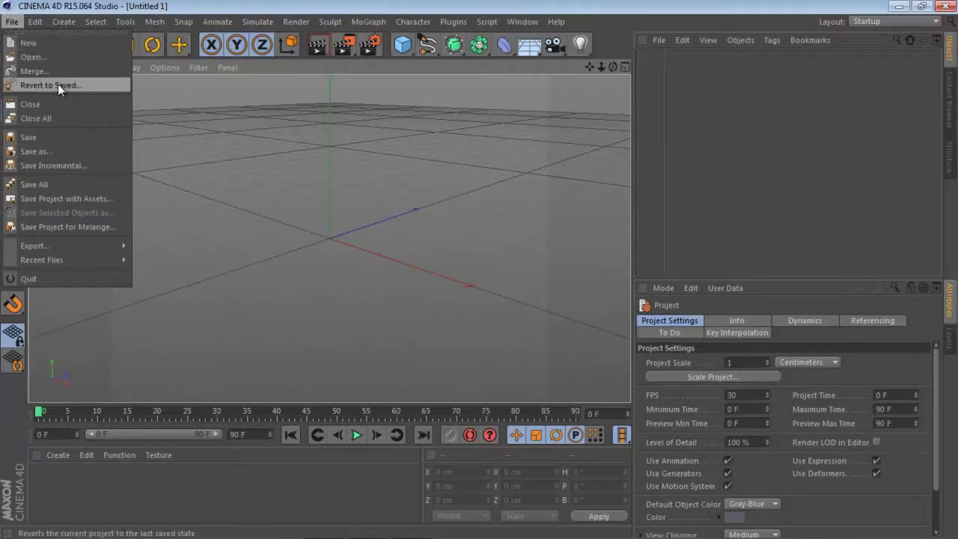
mouse_move(36, 21)
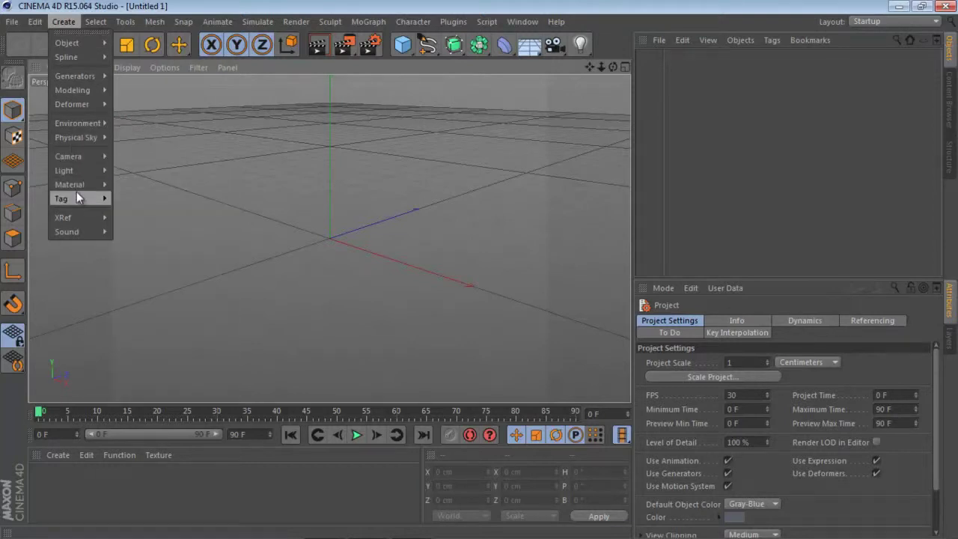
mouse_move(77, 199)
mouse_move(136, 26)
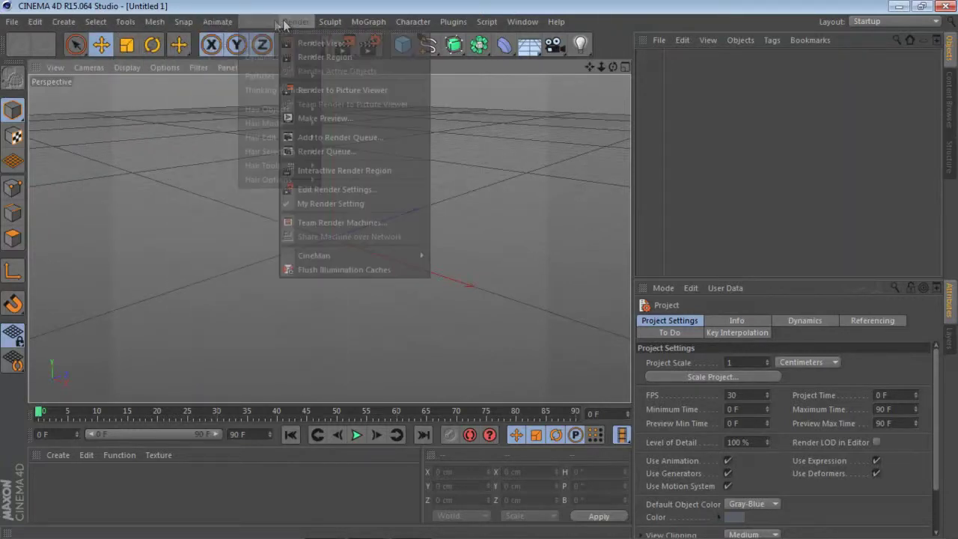
mouse_move(360, 24)
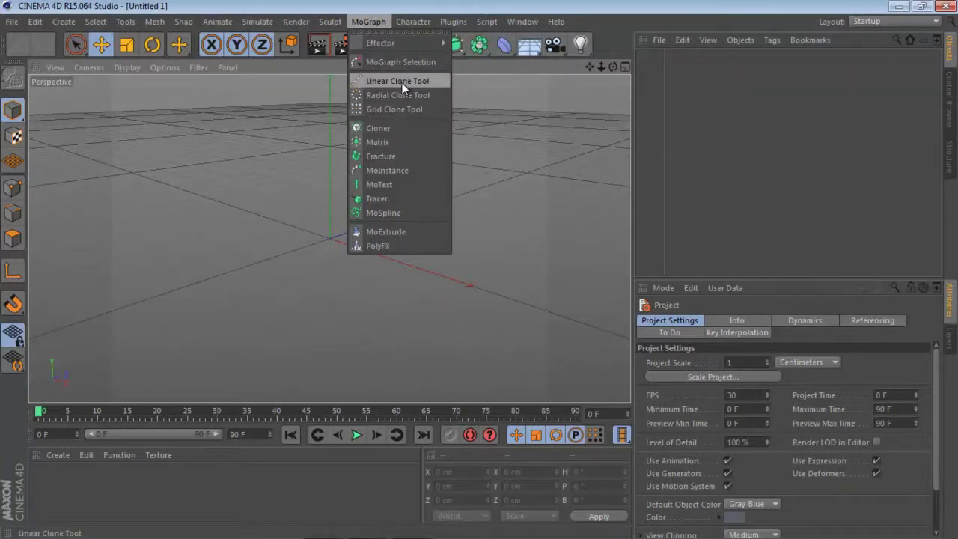
mouse_move(453, 23)
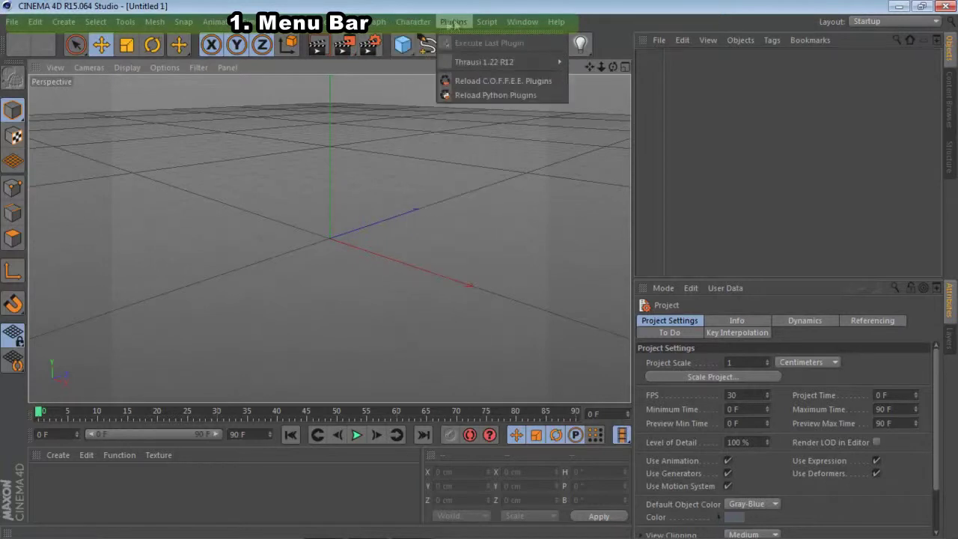
click(408, 178)
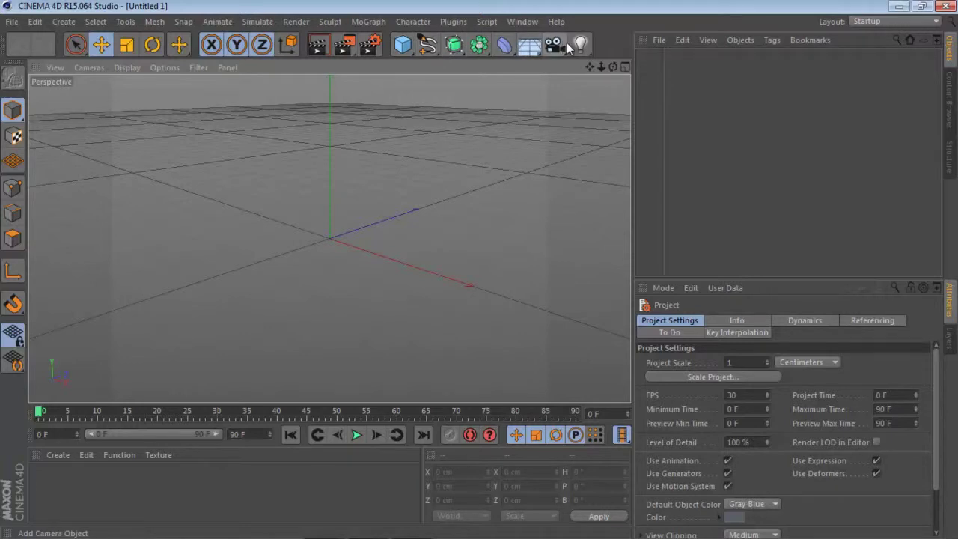
click(63, 22)
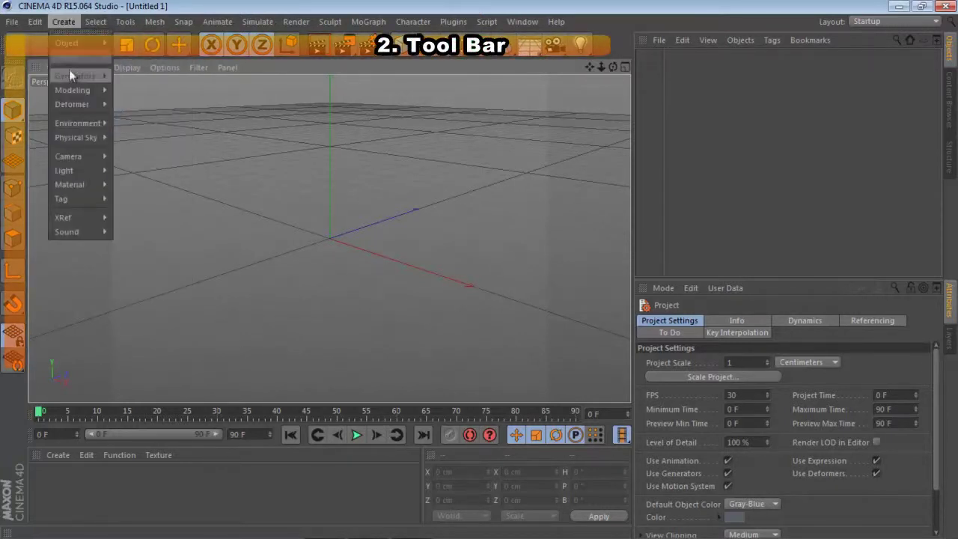
mouse_move(91, 59)
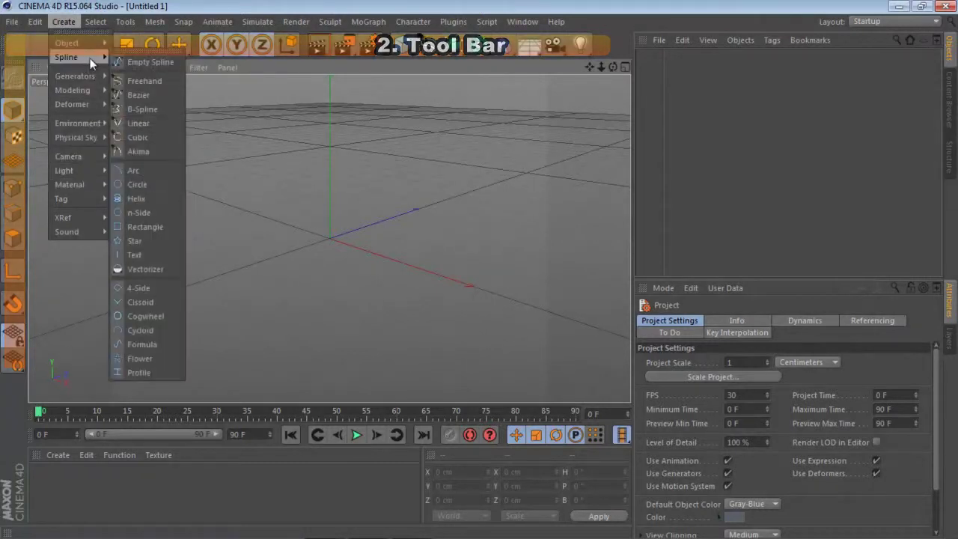
Add a Cube primitive to the scene
drag(402, 45, 408, 58)
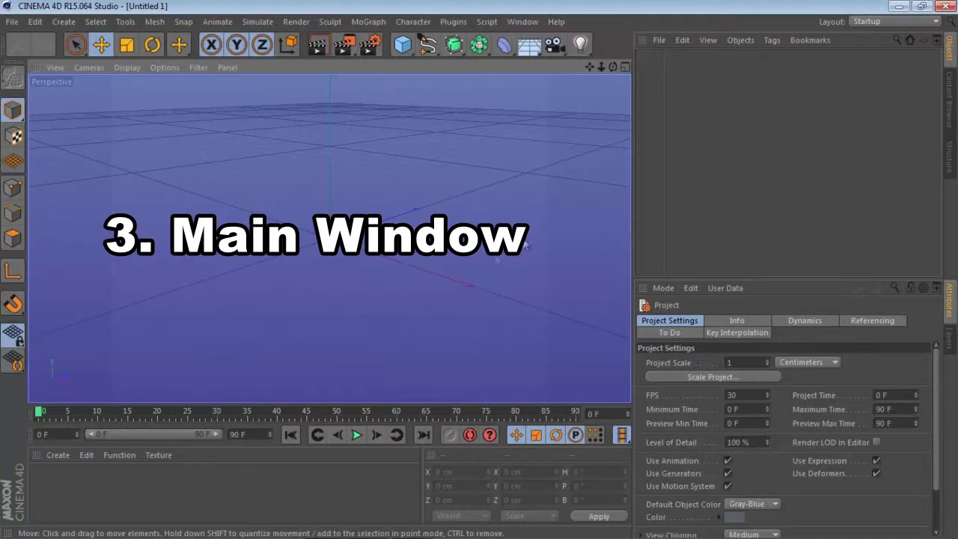
click(402, 45)
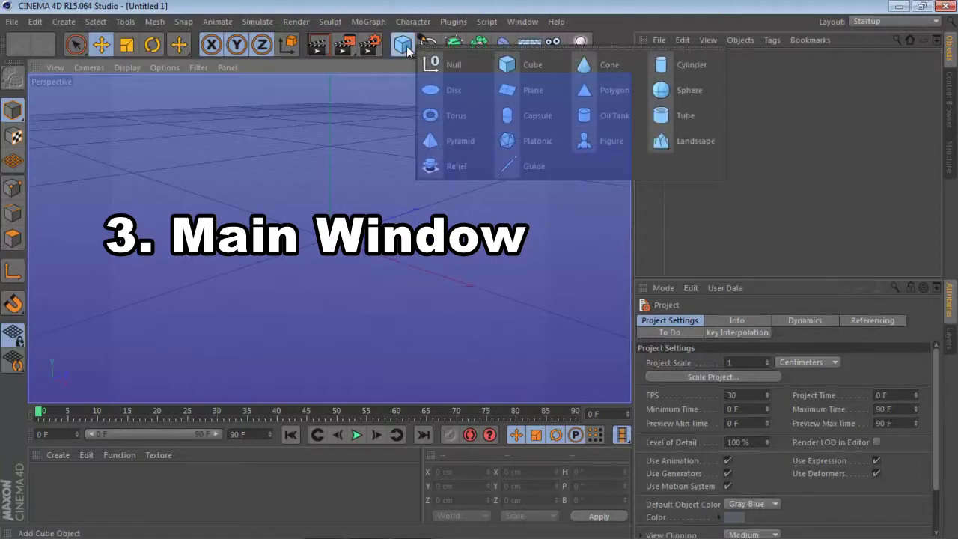
click(523, 66)
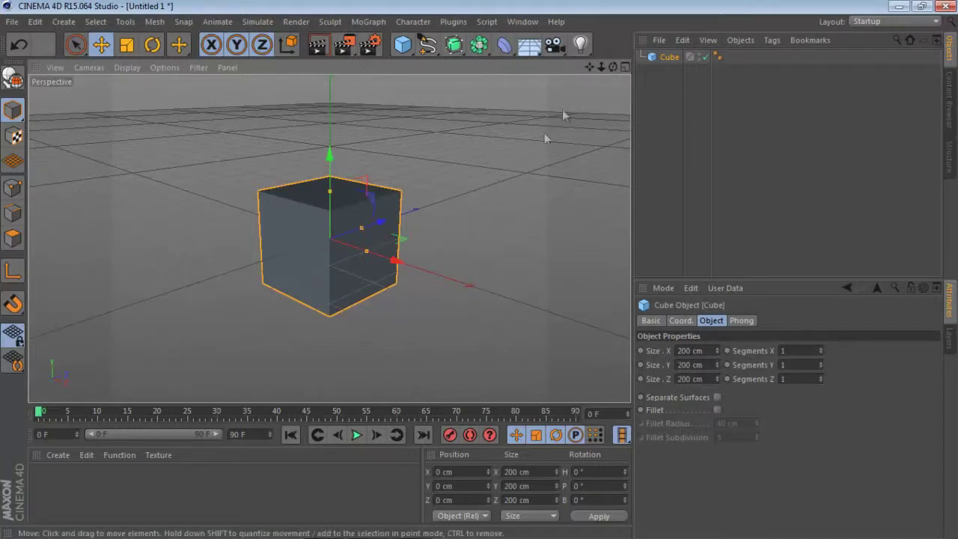
Show all four views, inspect the cube in the enlarged Front view, and return to the full-size Perspective view
click(626, 66)
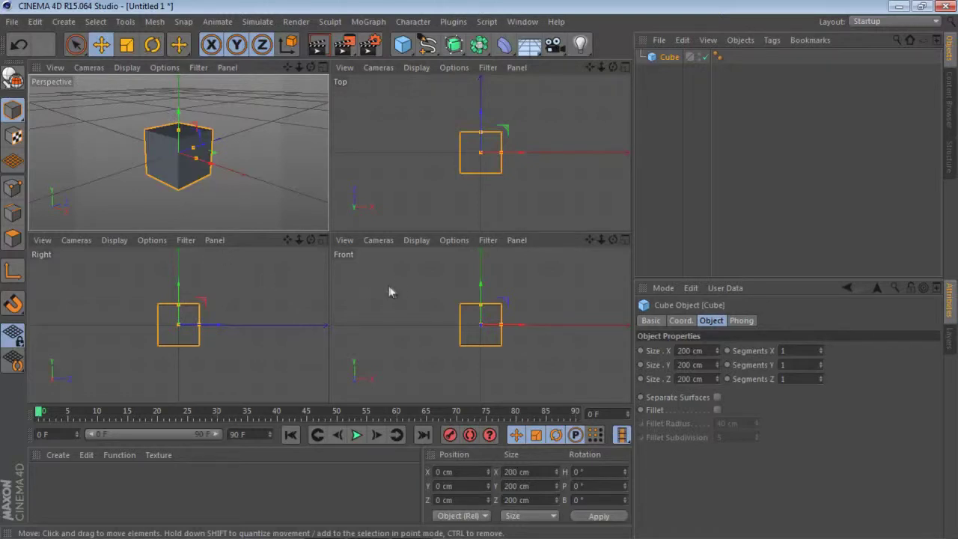
click(426, 297)
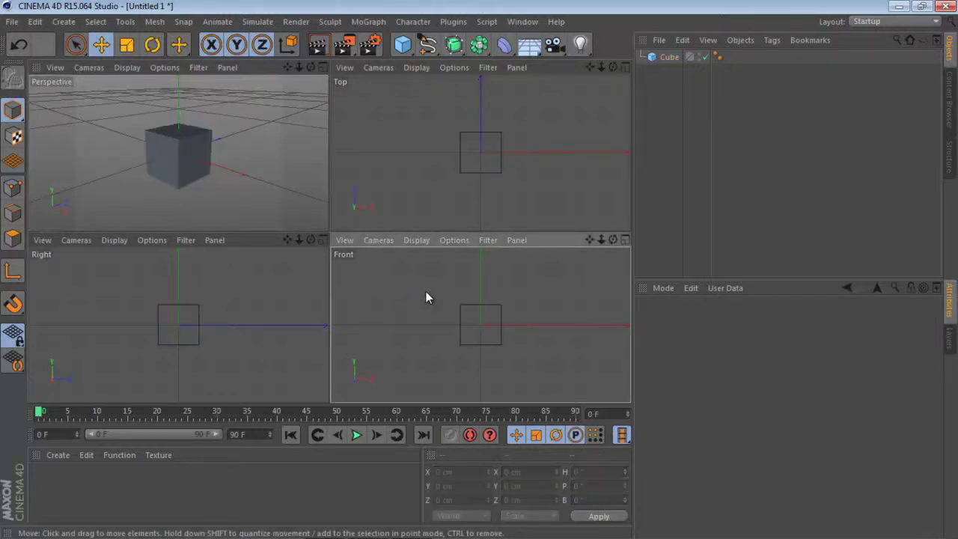
click(625, 240)
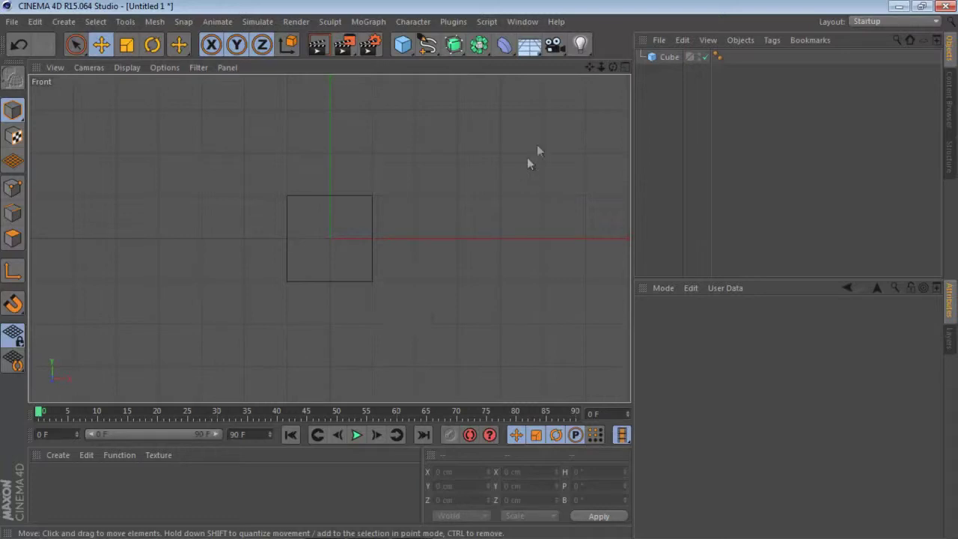
middle_click(596, 100)
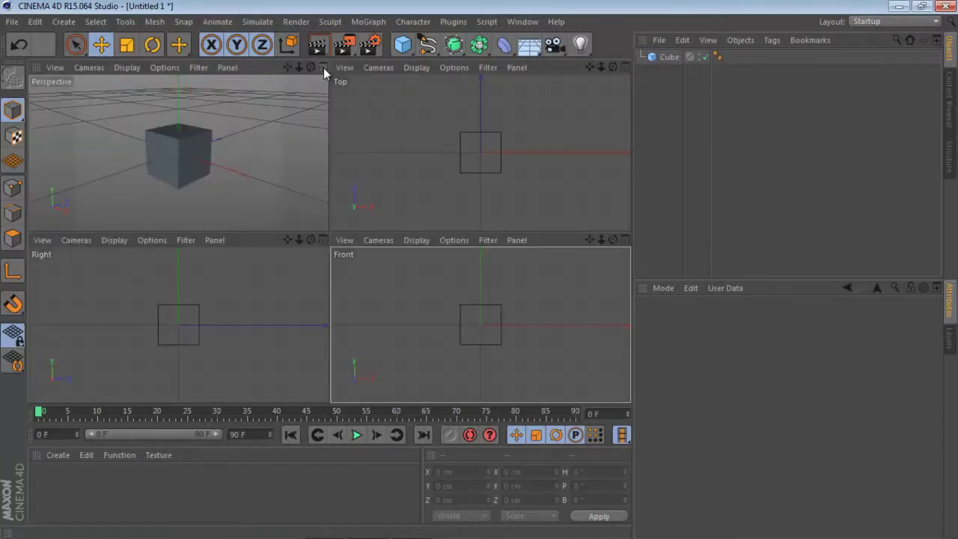
middle_click(325, 73)
click(299, 259)
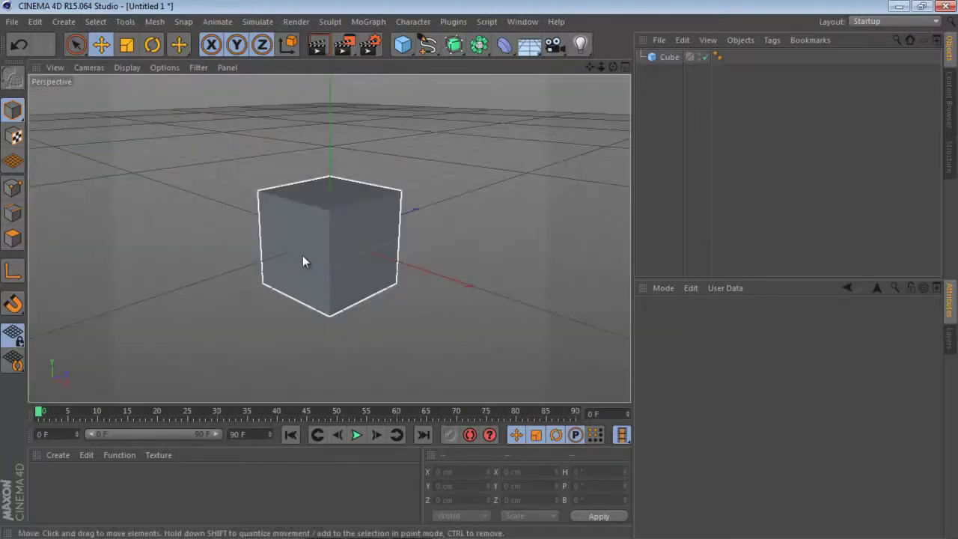
click(367, 331)
click(380, 295)
click(382, 308)
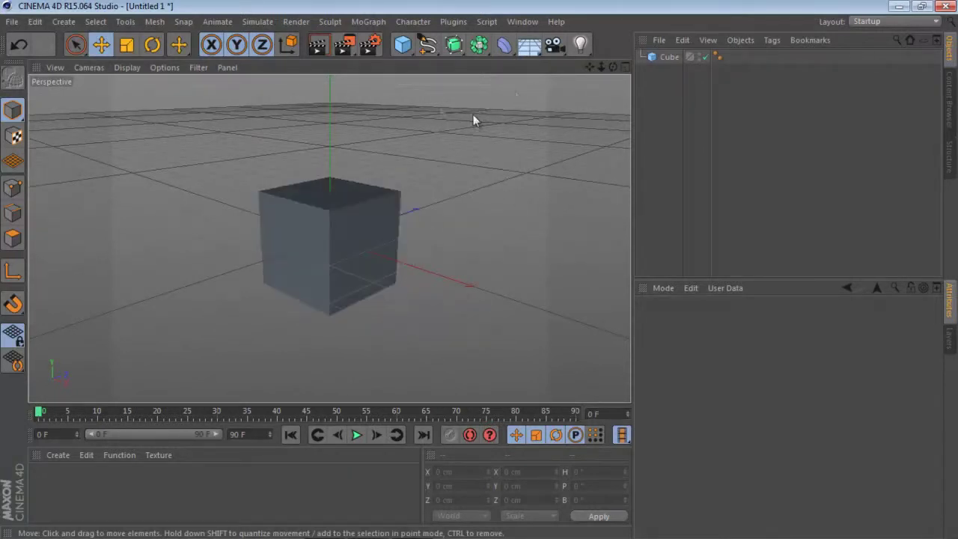
click(291, 213)
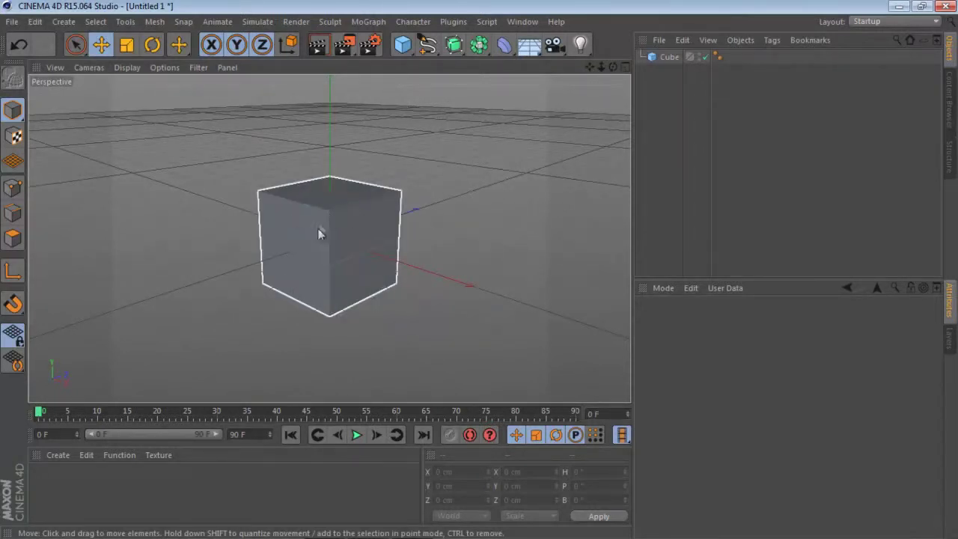
click(445, 306)
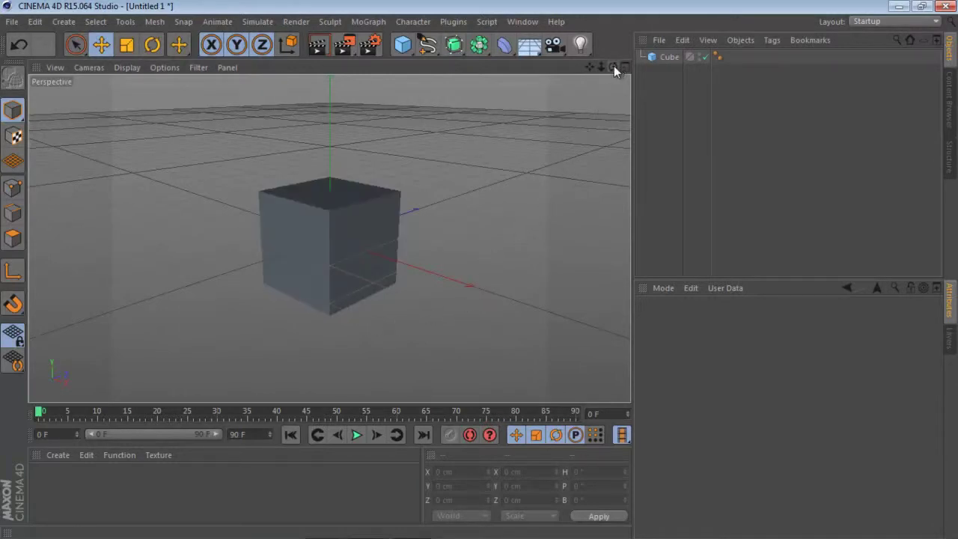
Orbit, zoom and pan the Perspective view to look at the cube closer and from higher above
drag(613, 69, 479, 269)
drag(602, 65, 479, 271)
drag(590, 67, 478, 270)
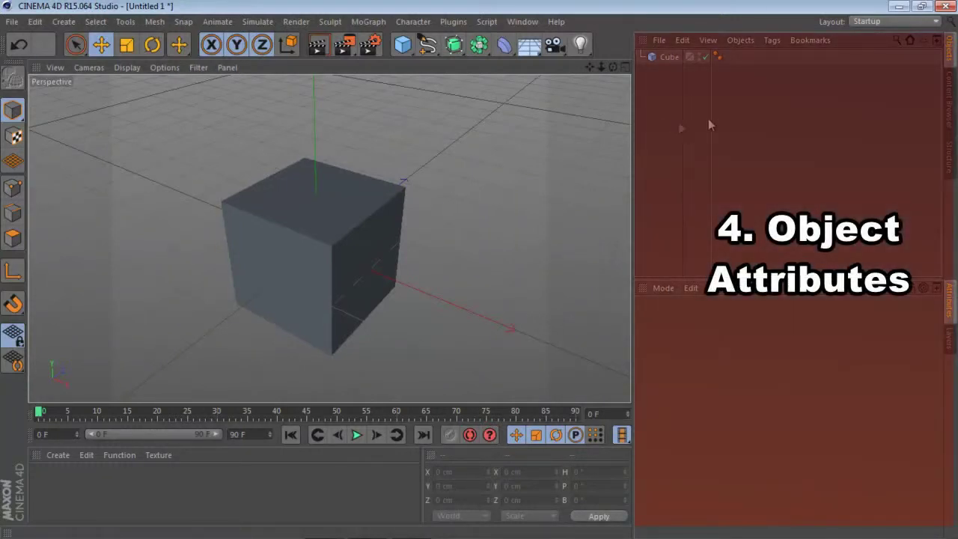
Select the cube in the object hierarchy and look through the tag types available for it
click(665, 59)
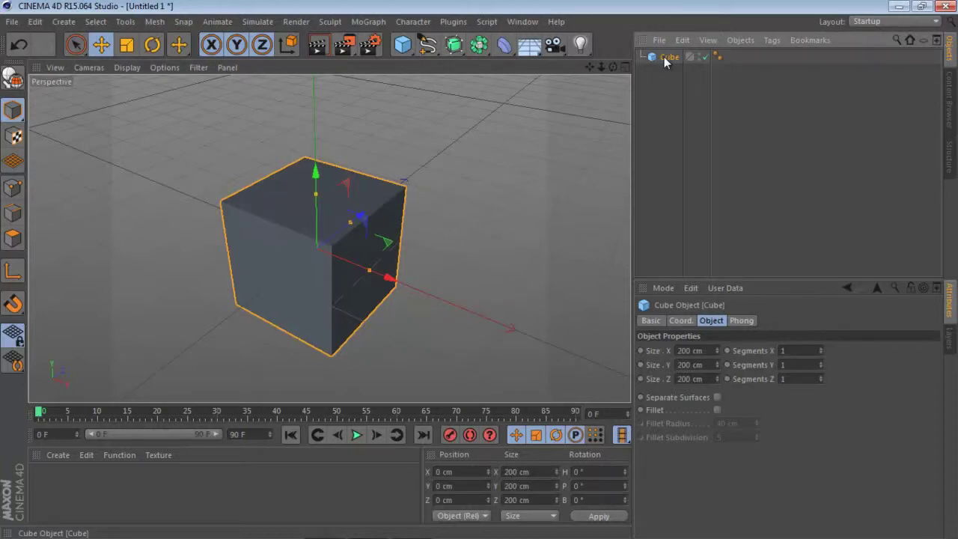
click(770, 40)
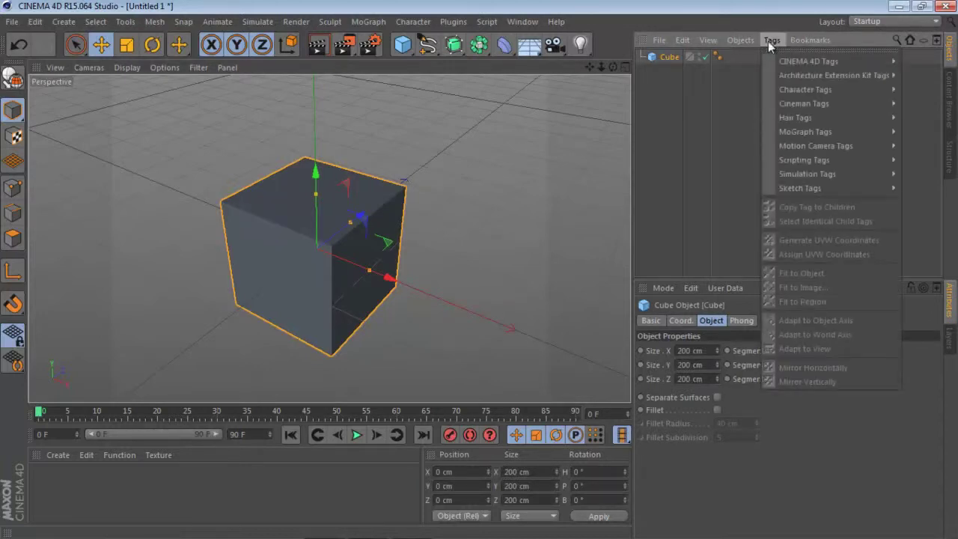
mouse_move(781, 89)
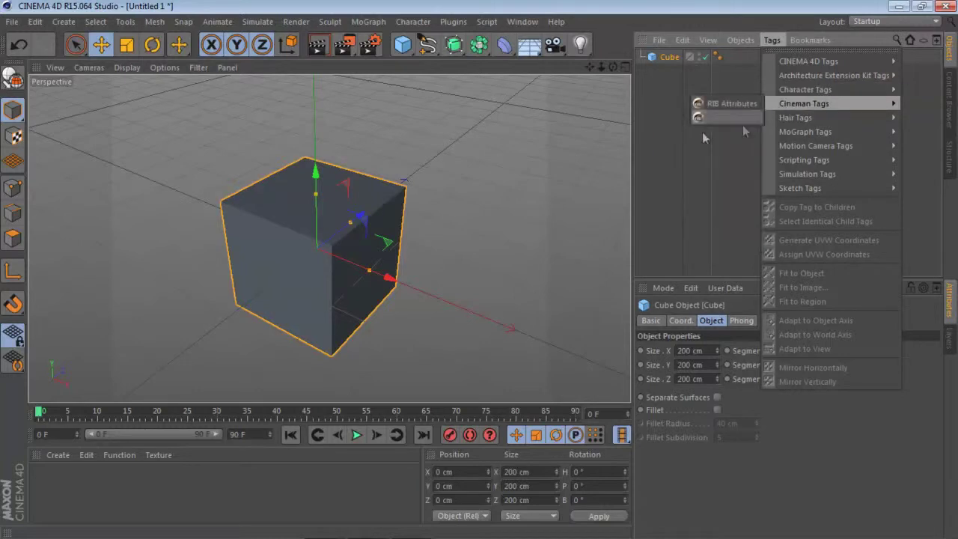
click(722, 191)
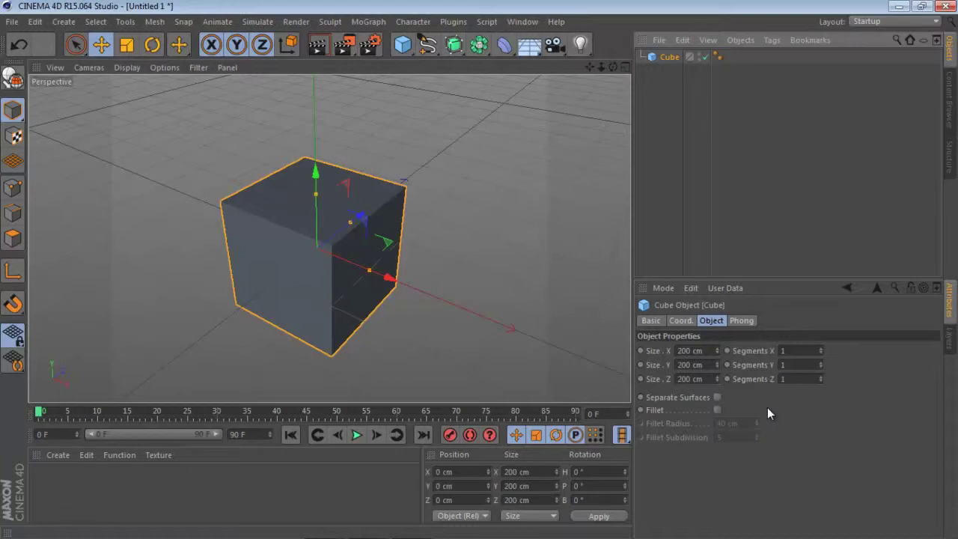
Enable the cube's fillet with a radius of 12 cm and a fillet subdivision of 5
click(717, 409)
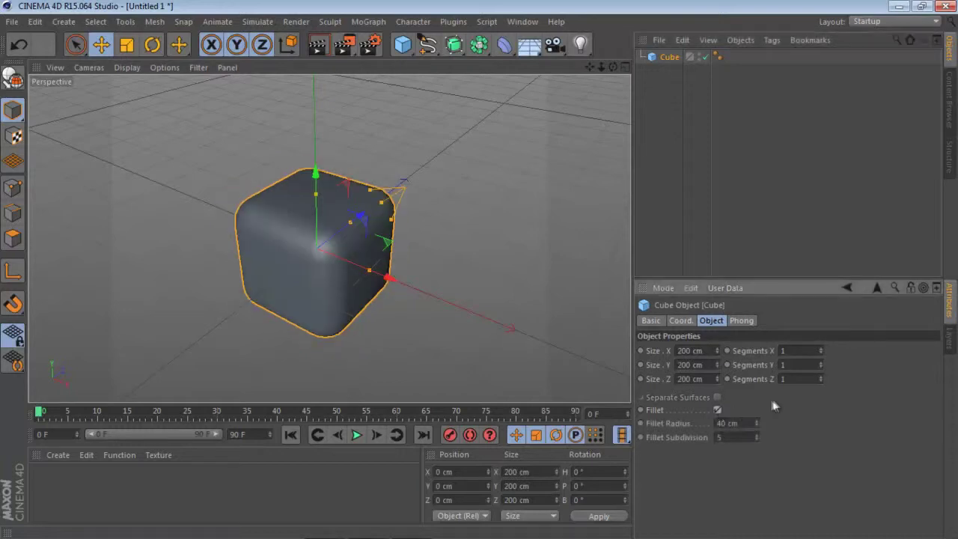
drag(756, 421, 755, 420)
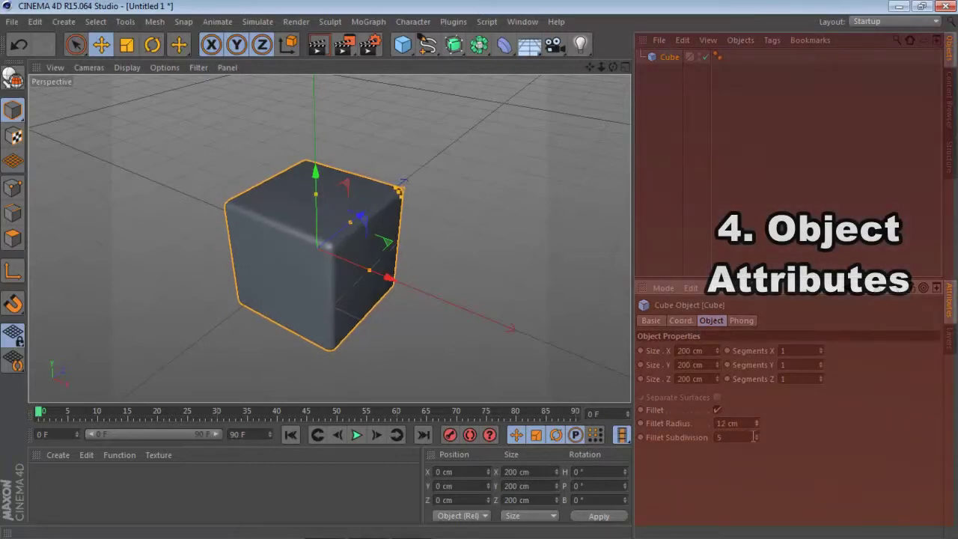
drag(755, 441, 756, 439)
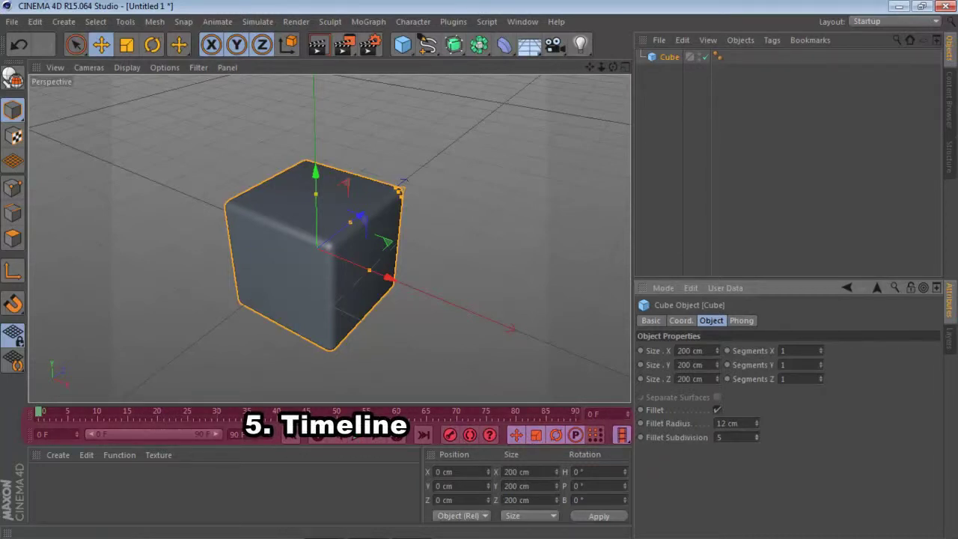
Create a Banji shader material
click(57, 458)
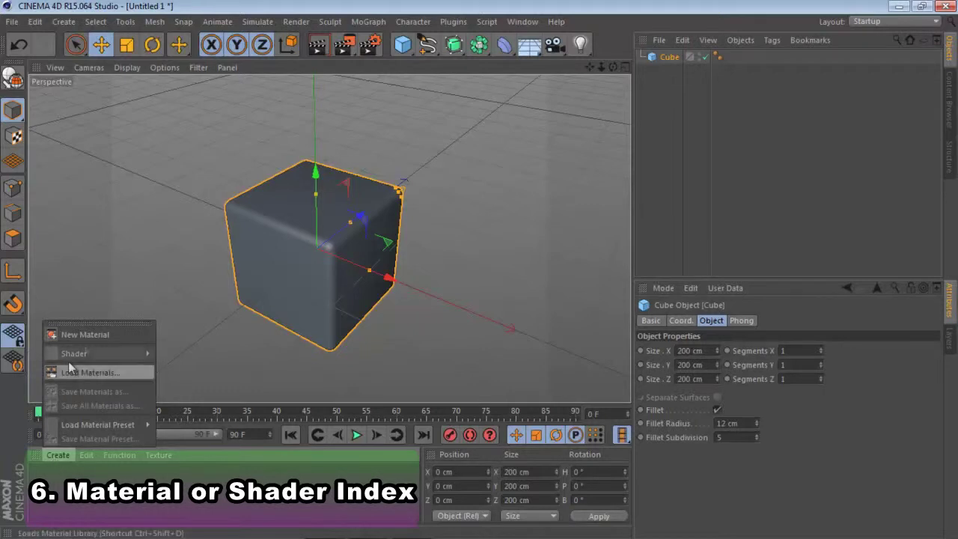
mouse_move(86, 356)
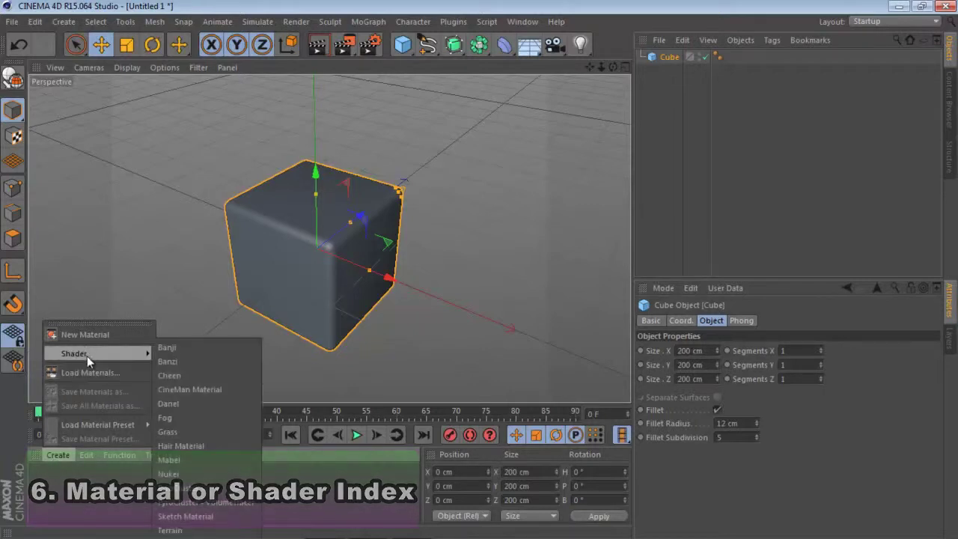
click(187, 348)
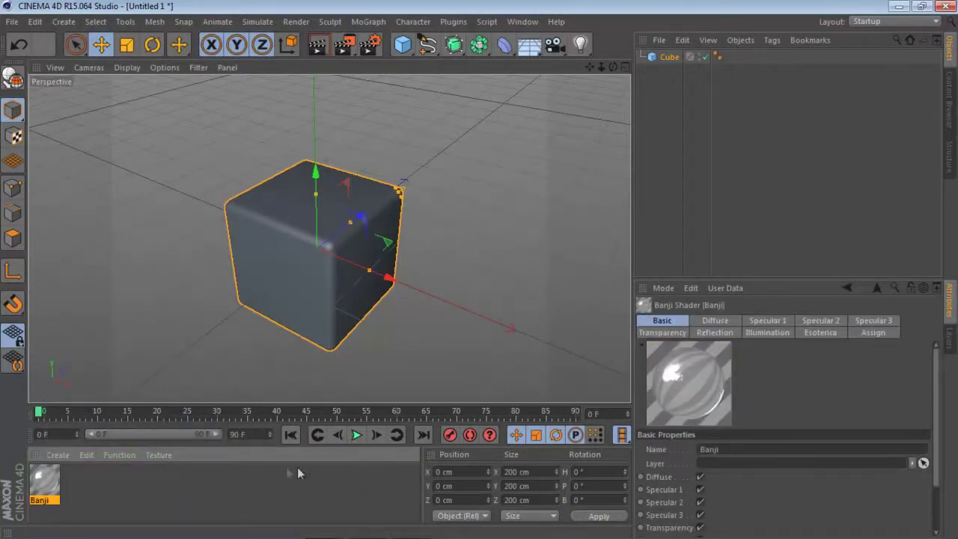
Apply the Banji material to the cube
mouse_move(45, 479)
mouse_down()
mouse_move(58, 480)
mouse_move(184, 324)
mouse_move(291, 227)
mouse_up()
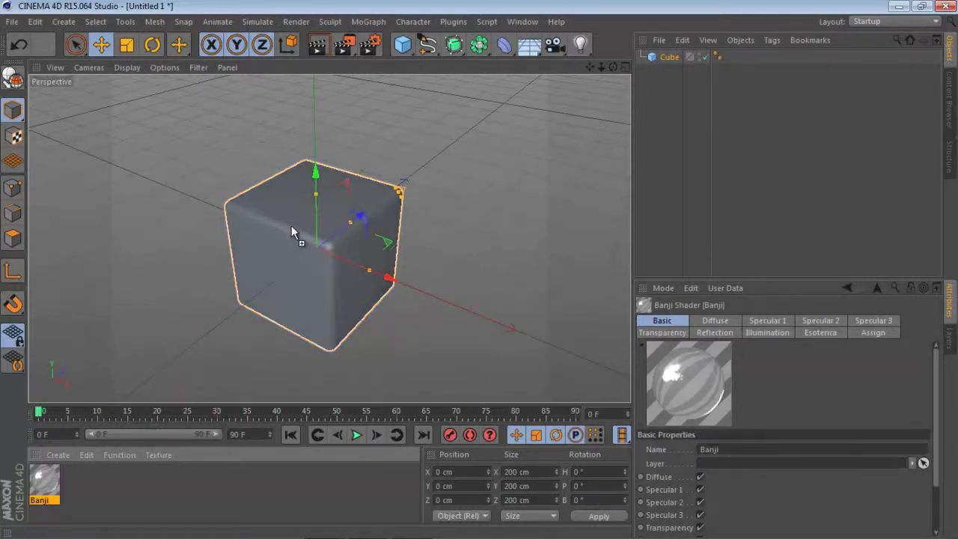
drag(291, 225, 322, 237)
drag(672, 55, 671, 56)
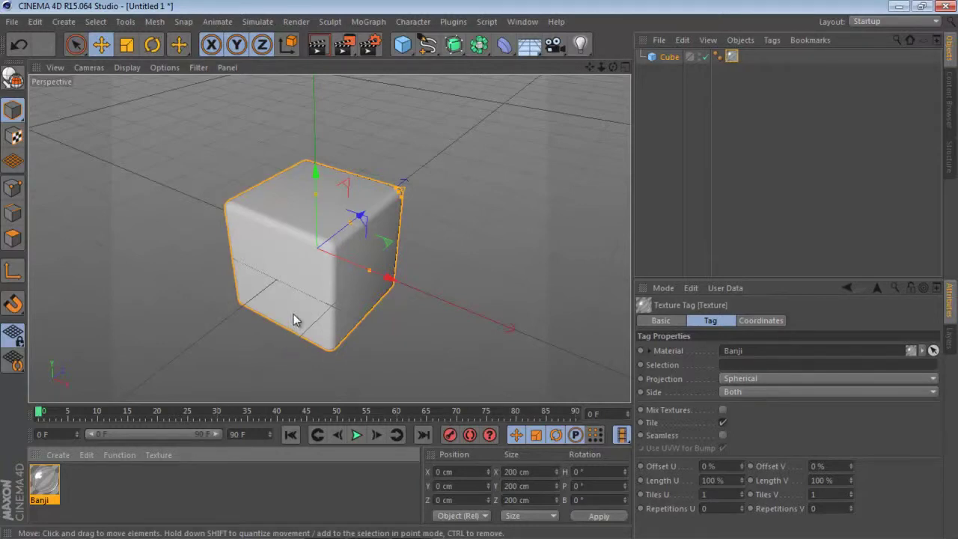
Render the Perspective view to preview the Banji material on the cube, and return to the editor display
click(322, 46)
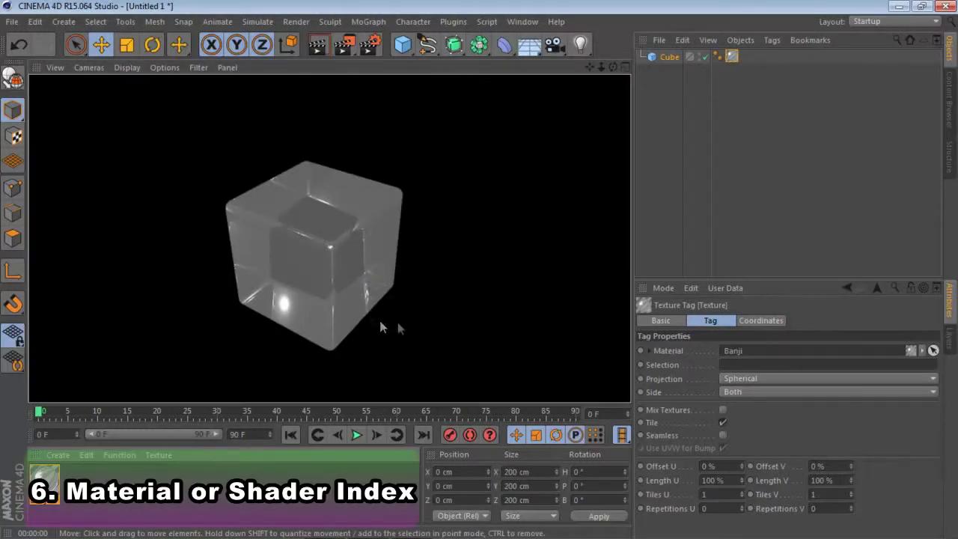
click(441, 295)
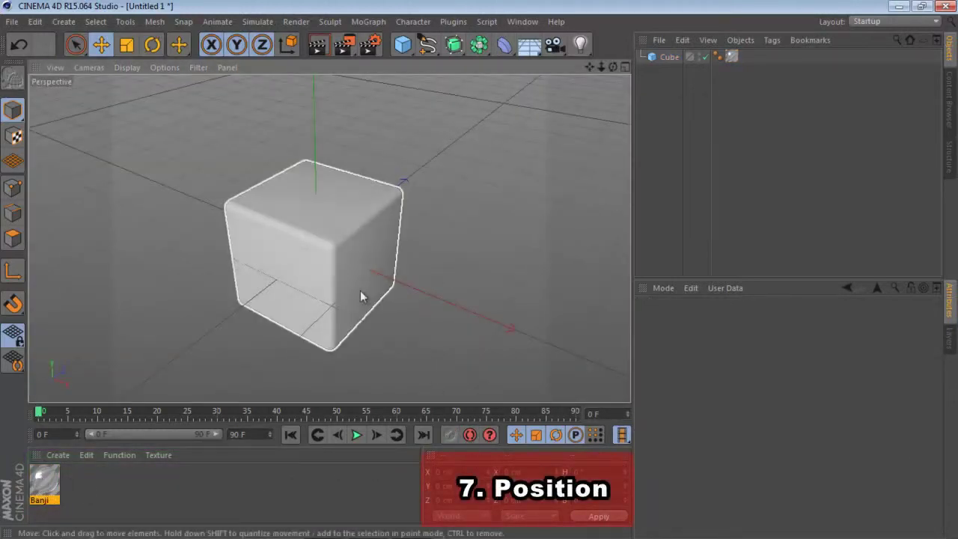
Select the cube with Live Selection and reposition it along the X and Y axes, raising it to about 142 cm on Y
click(75, 44)
click(323, 256)
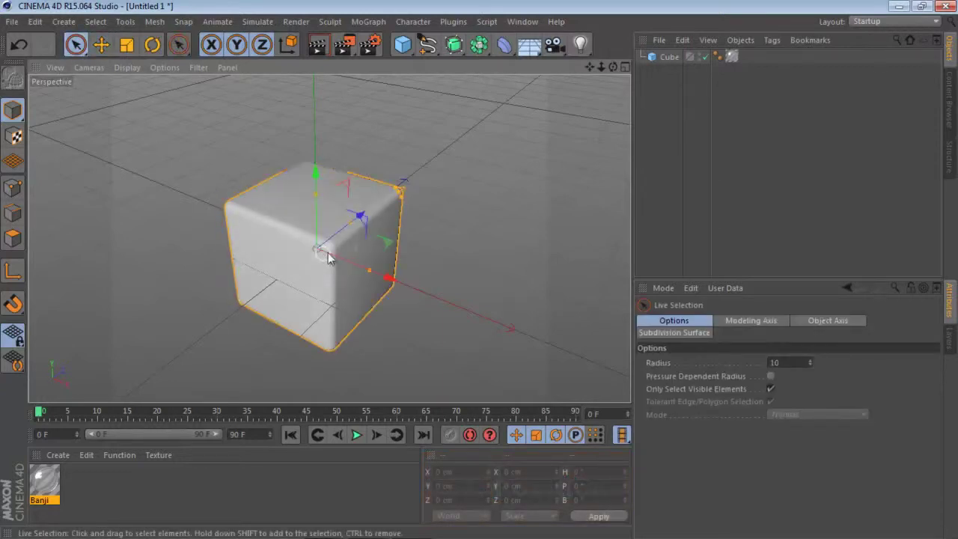
drag(359, 217, 451, 159)
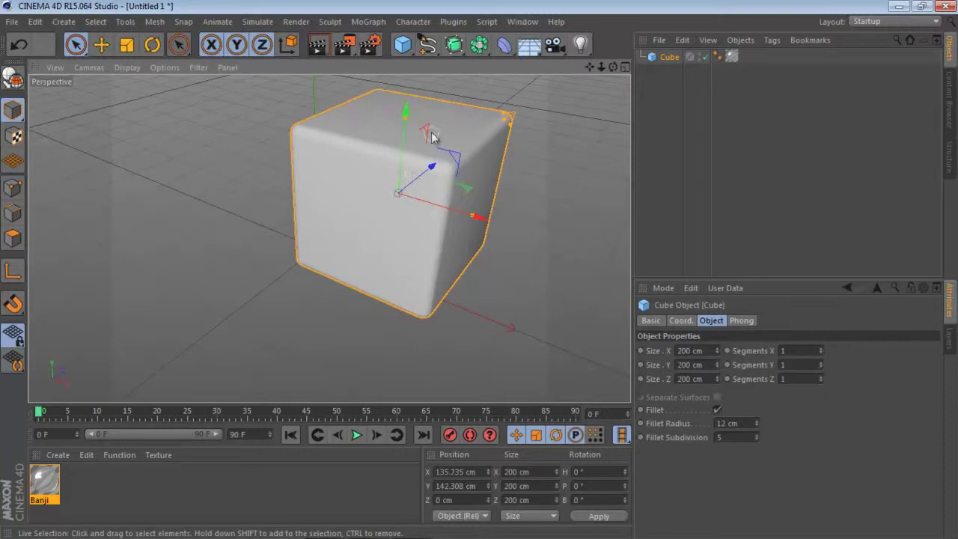
drag(479, 217, 345, 228)
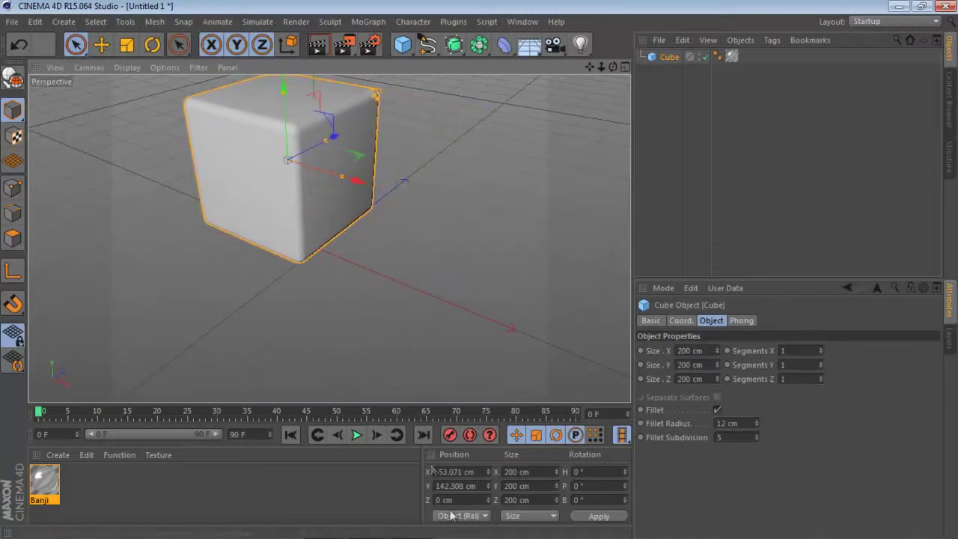
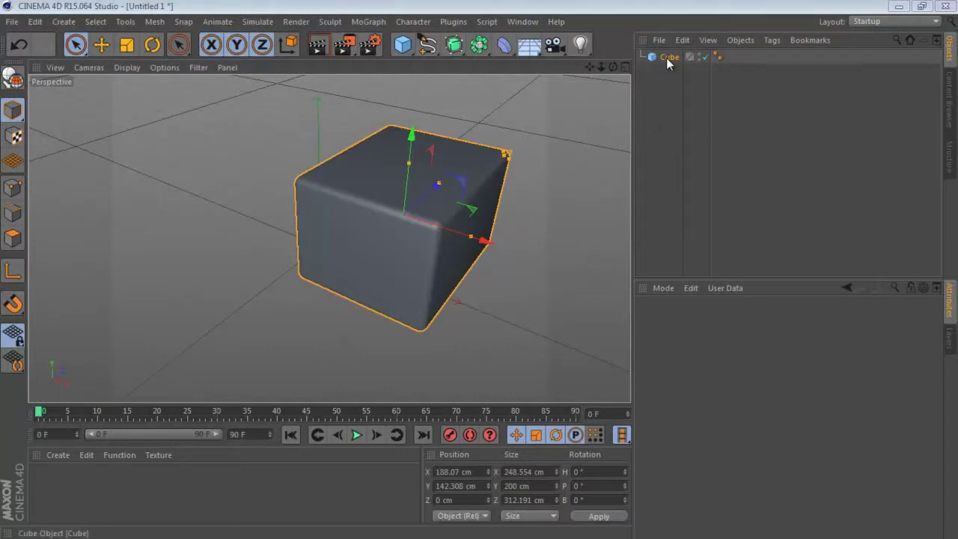
Increase the cube's size properties to about 283 cm in X, 264 cm in Y and 322 cm in Z
click(668, 60)
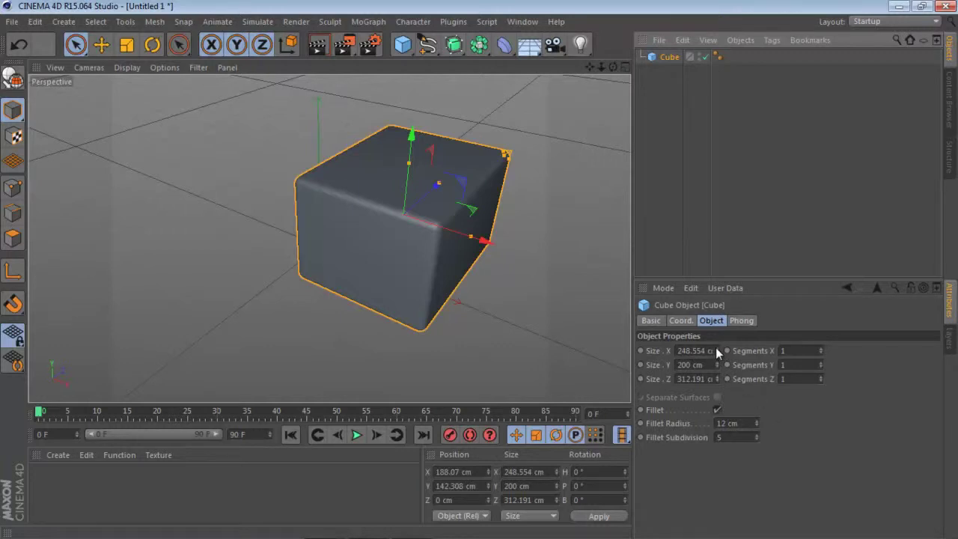
drag(718, 350, 716, 367)
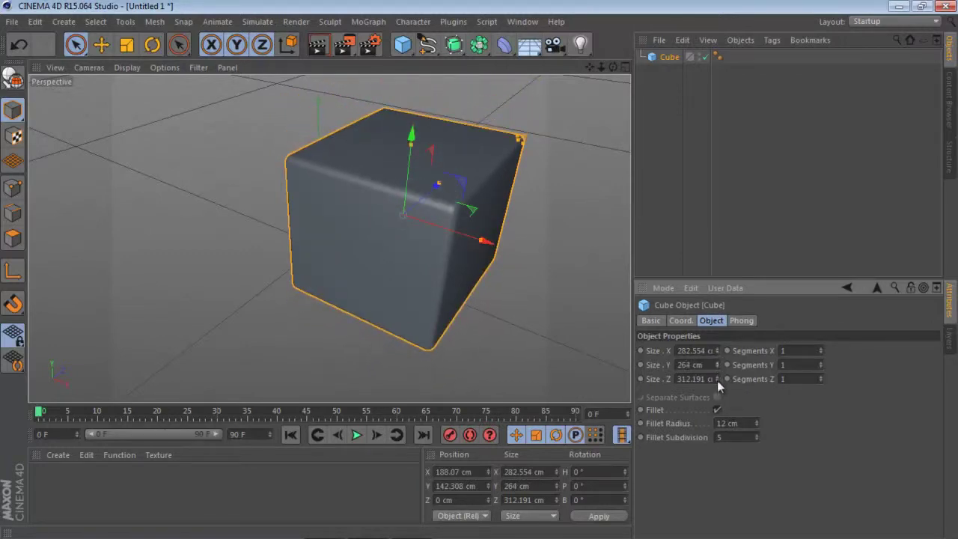
mouse_move(718, 376)
mouse_down()
mouse_move(716, 391)
mouse_move(719, 378)
mouse_up()
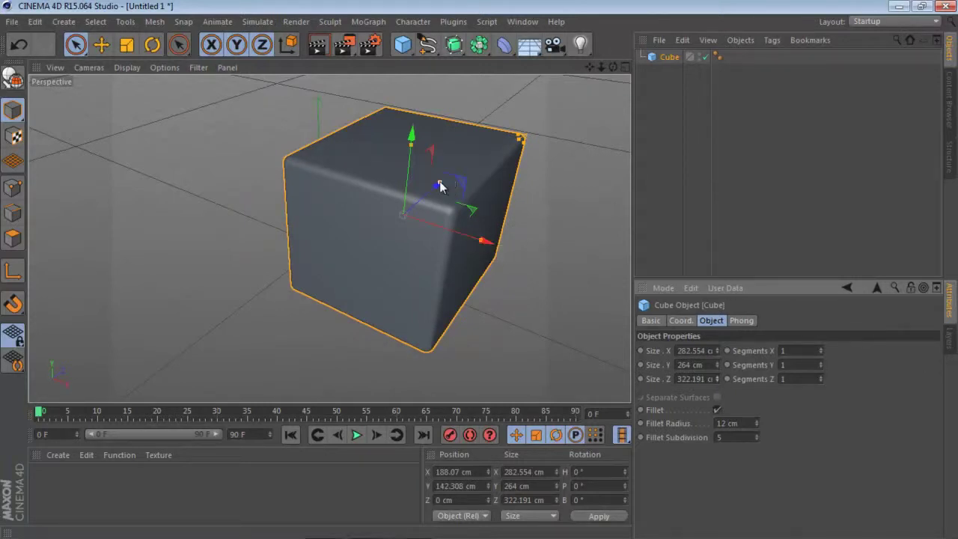
Resize the cube with its viewport handles to about 131 cm in X, 224 cm in Y and 544 cm in Z
drag(440, 186, 458, 166)
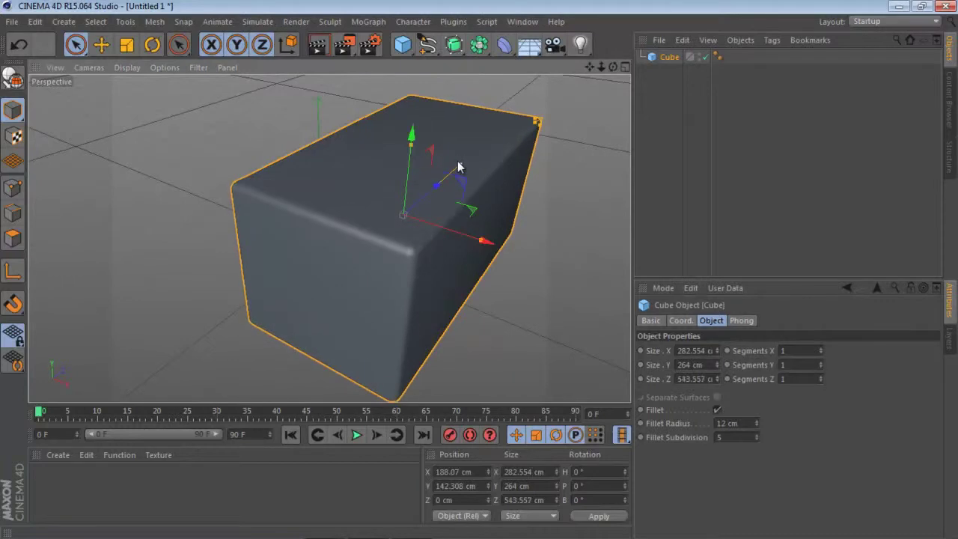
drag(484, 241, 438, 224)
mouse_move(408, 144)
mouse_down()
mouse_move(402, 186)
mouse_move(413, 112)
mouse_move(408, 180)
mouse_move(408, 139)
mouse_move(407, 156)
mouse_up()
click(770, 39)
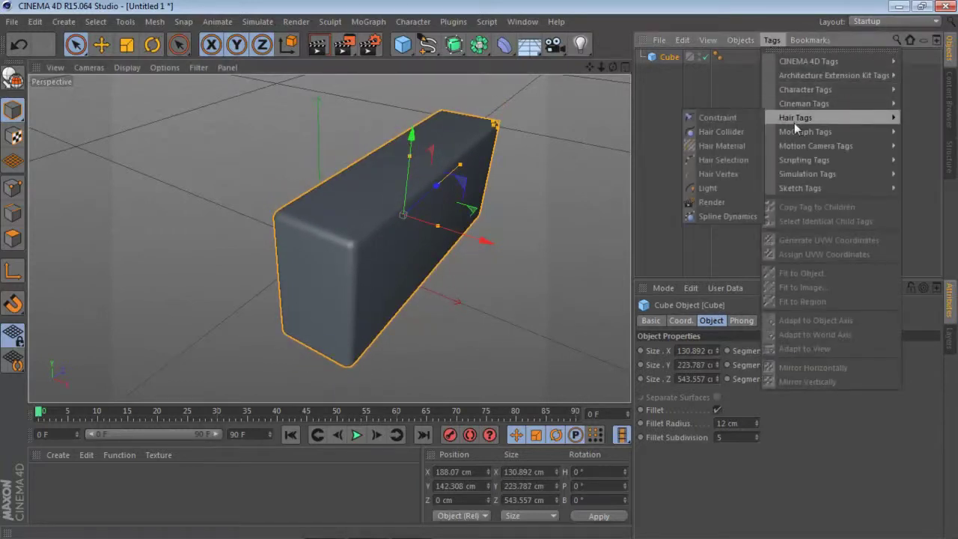
mouse_move(794, 134)
mouse_move(799, 171)
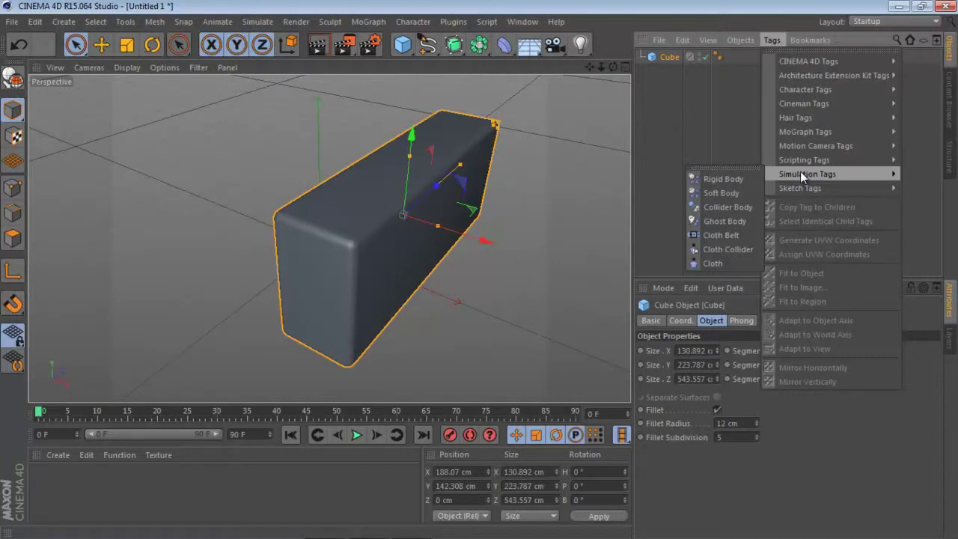
click(741, 116)
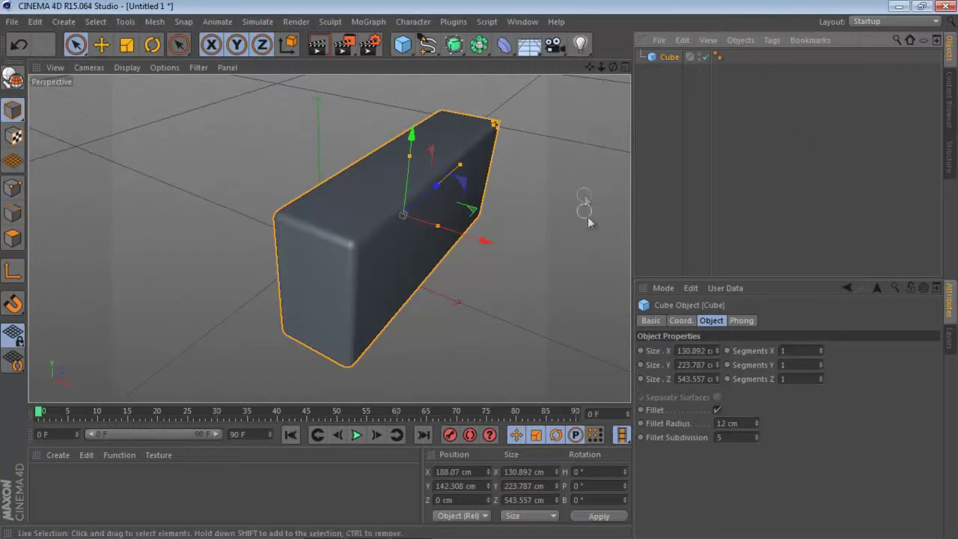
Shrink the cube with its viewport handles to about 278 cm in Z and 156 cm in Y
drag(458, 172, 437, 193)
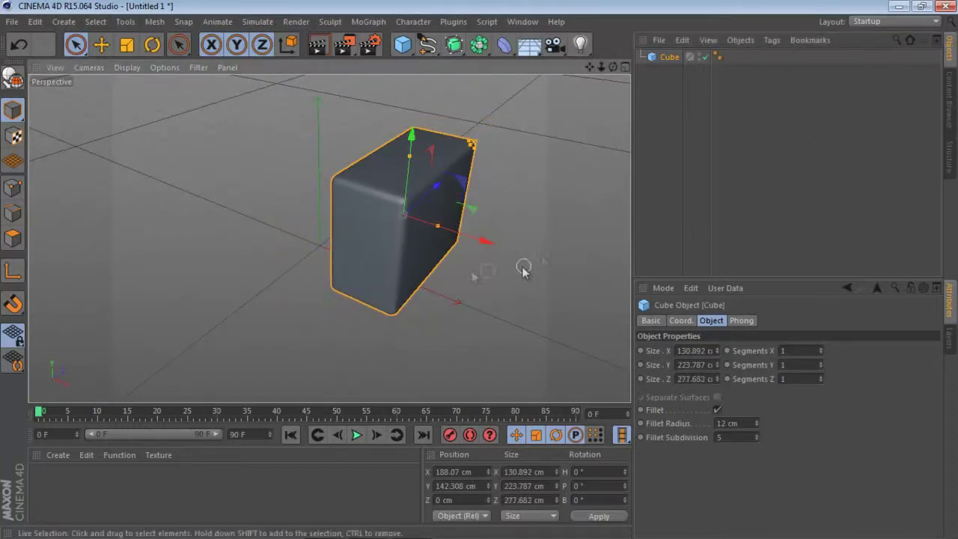
drag(410, 160, 407, 175)
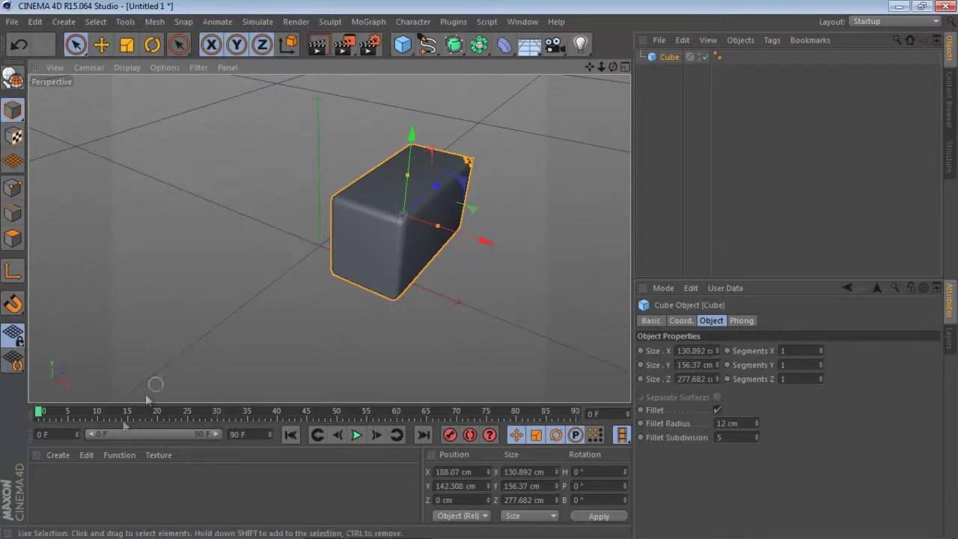
Create a new standard material and set its color to red with RGB 236, 21, 21
click(57, 454)
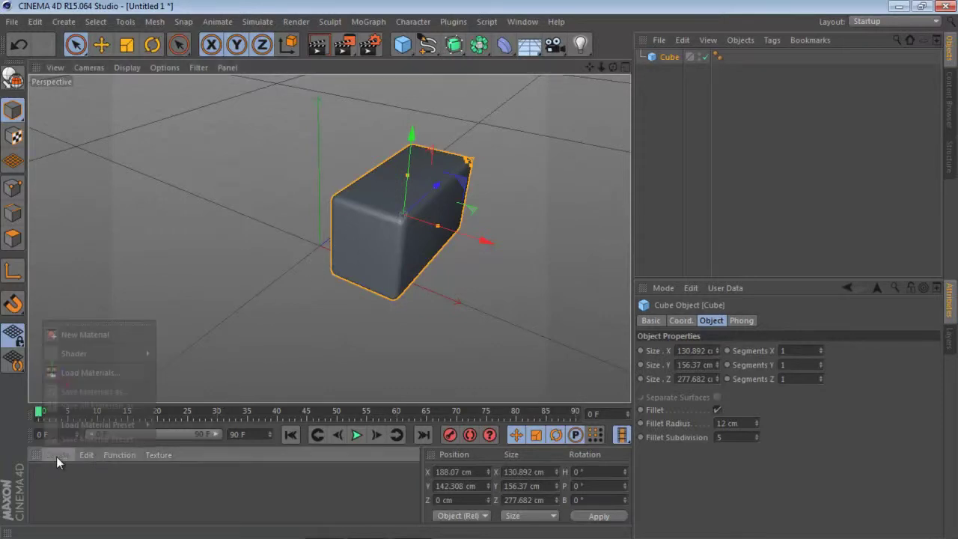
click(72, 334)
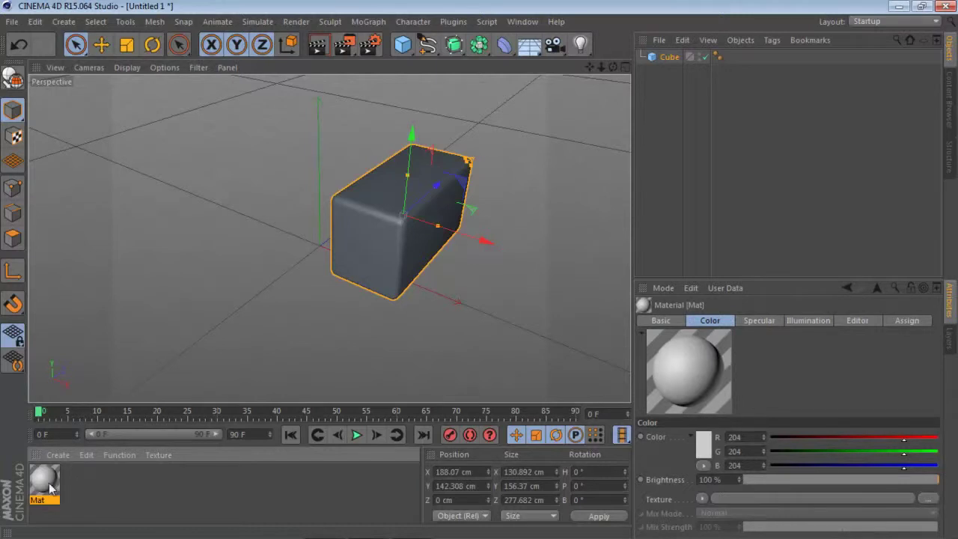
double_click(47, 482)
click(376, 172)
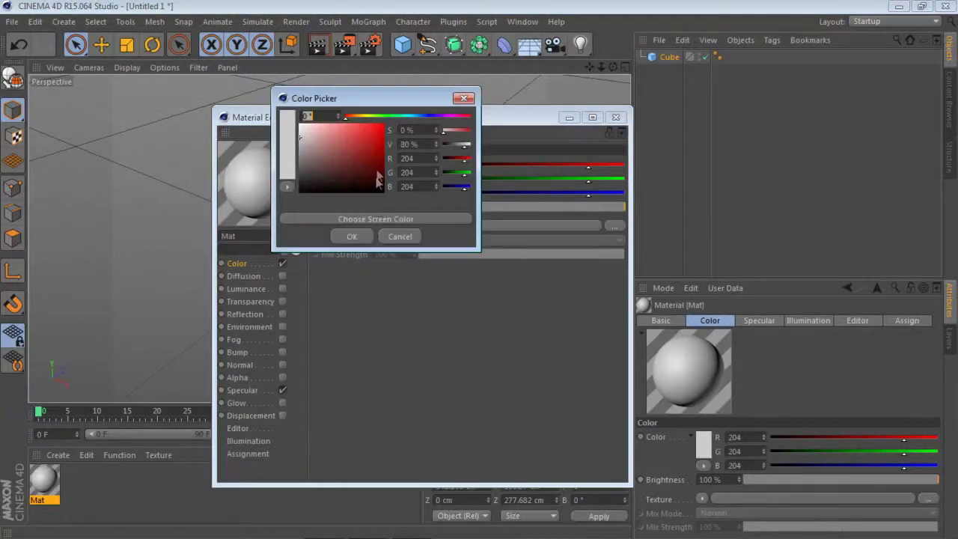
click(376, 129)
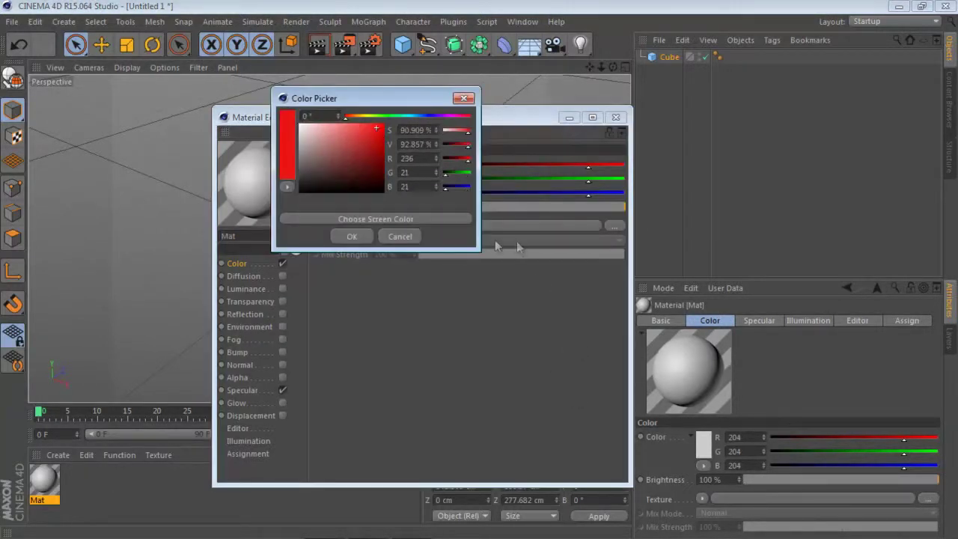
click(351, 237)
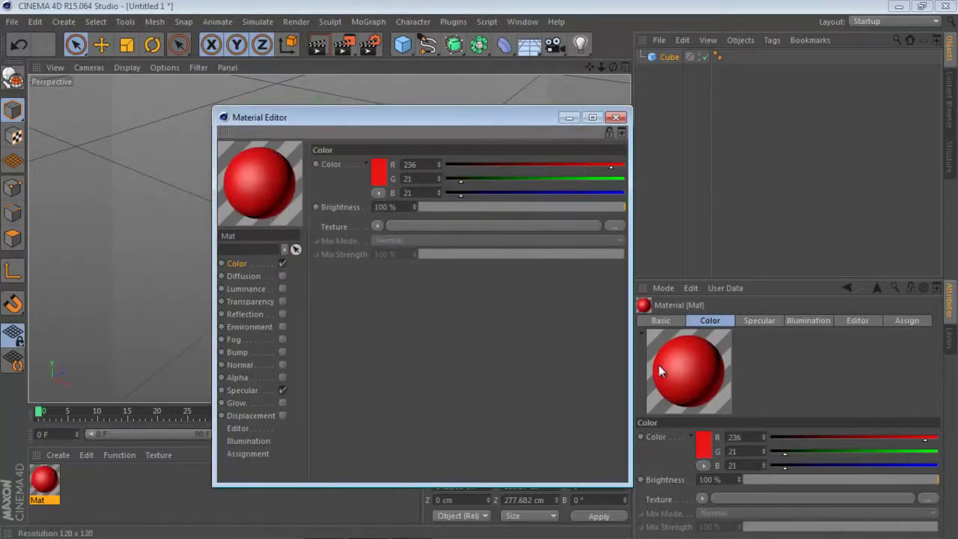
click(615, 117)
Apply the red material to the cube, deselect it and render the Perspective view as a preview
drag(43, 479, 716, 57)
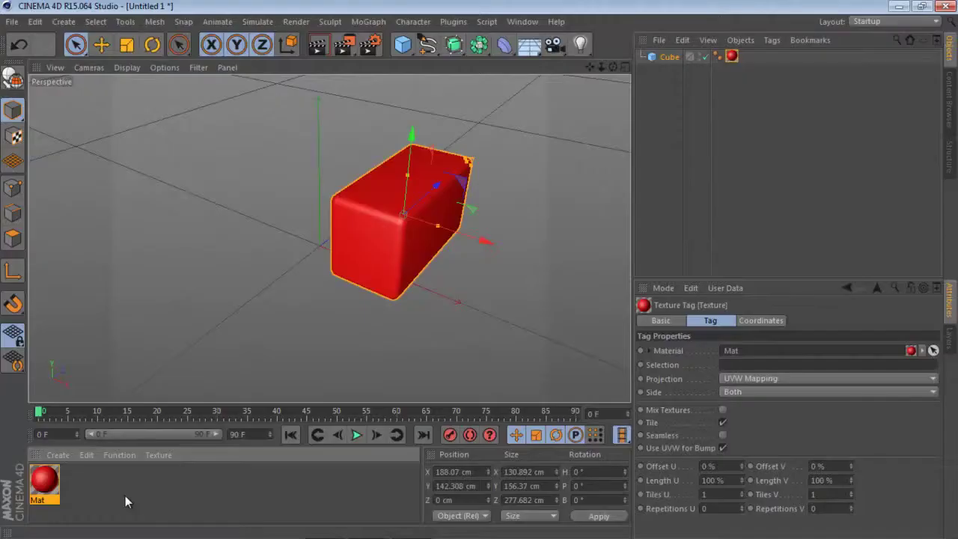
click(507, 280)
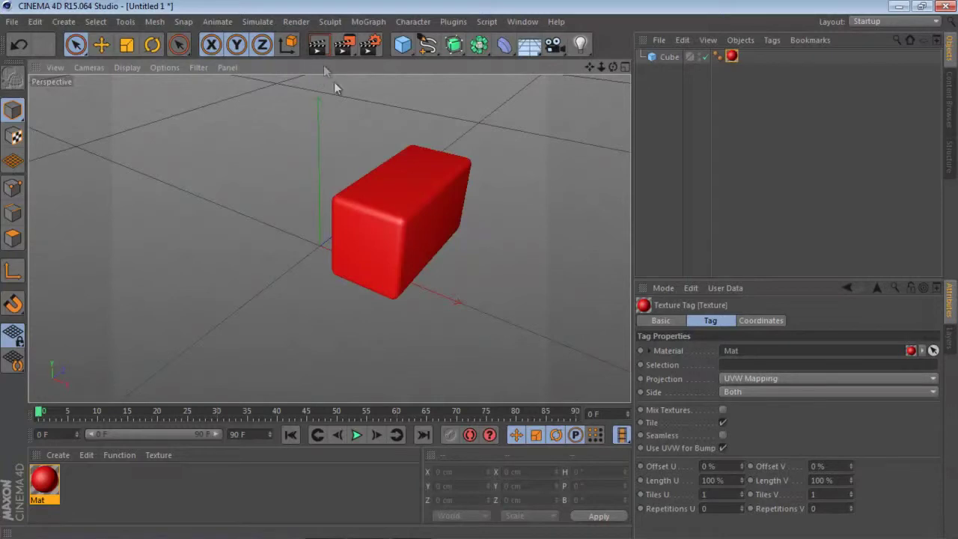
click(319, 47)
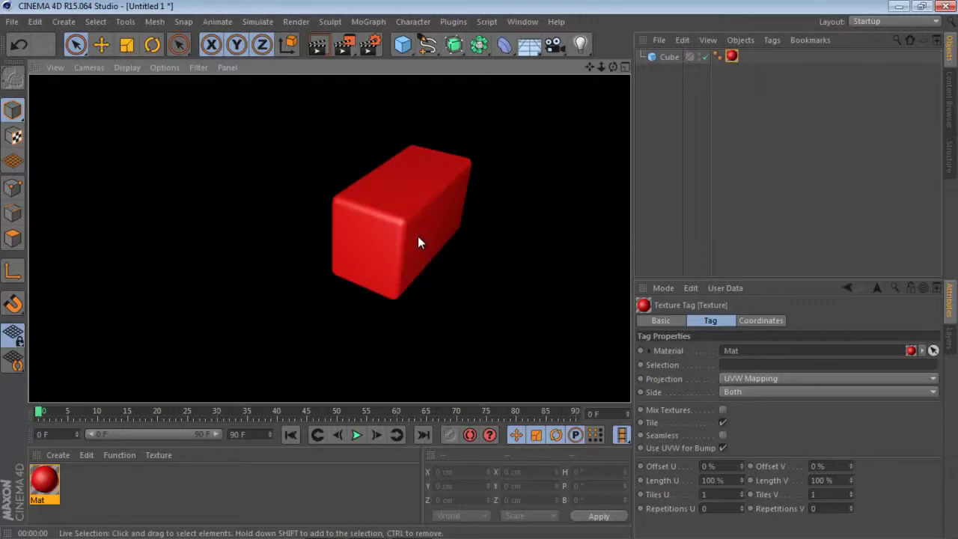
Open the file format choices for the saved image in the render settings
click(369, 44)
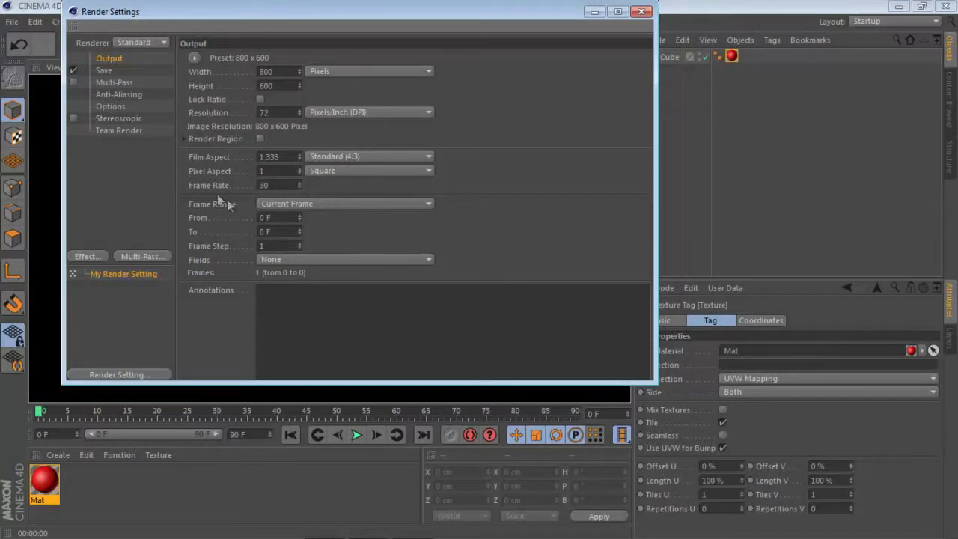
click(102, 71)
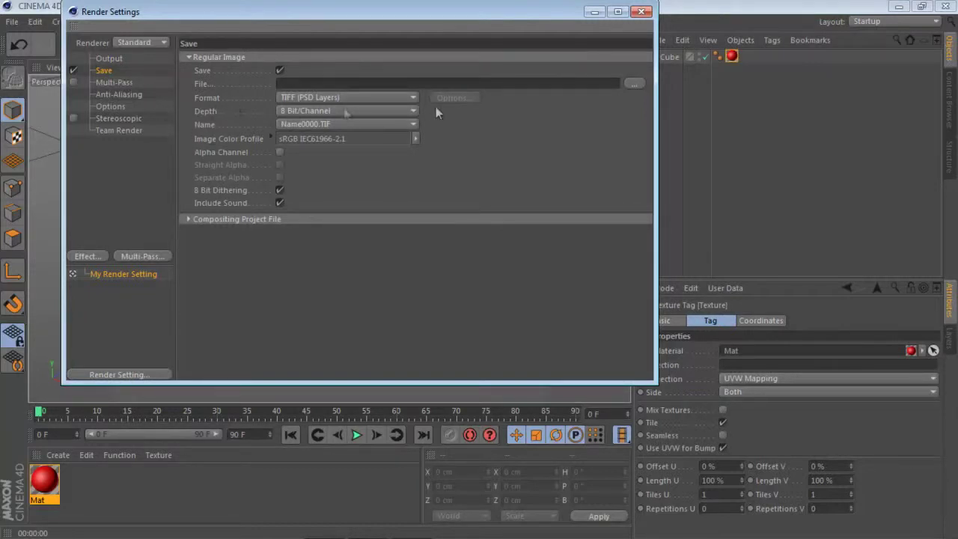
click(412, 98)
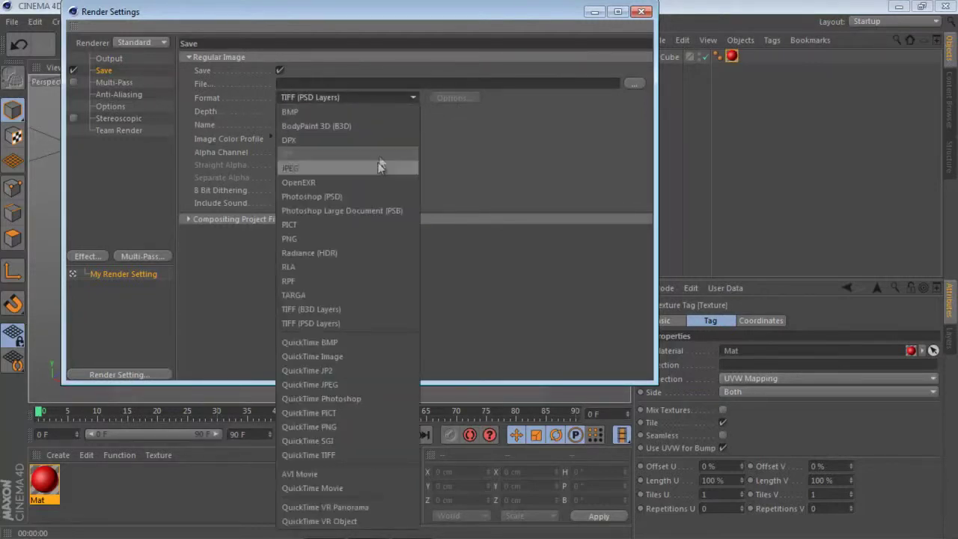